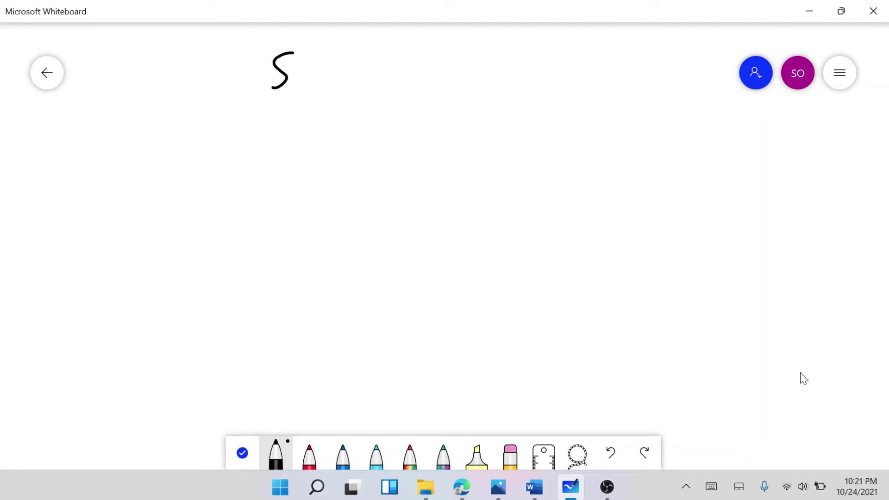
Handwrite 'Stem & Le' in black ink at the top of the board.
{"action": "mouse_move", "coordinate": [289, 69]}
{"action": "left_mouse_down"}
{"action": "mouse_move", "coordinate": [304, 95]}
{"action": "mouse_move", "coordinate": [315, 60]}
{"action": "mouse_move", "coordinate": [340, 75]}
{"action": "left_mouse_up"}
{"action": "mouse_move", "coordinate": [347, 60]}
{"action": "left_mouse_down"}
{"action": "mouse_move", "coordinate": [350, 71]}
{"action": "mouse_move", "coordinate": [378, 79]}
{"action": "left_mouse_up"}
{"action": "left_click_drag", "start_coordinate": [417, 51], "coordinate": [412, 92]}
{"action": "left_click_drag", "start_coordinate": [452, 41], "coordinate": [468, 82]}
{"action": "mouse_move", "coordinate": [475, 70]}
{"action": "left_mouse_down"}
{"action": "mouse_move", "coordinate": [519, 58]}
{"action": "mouse_move", "coordinate": [519, 85]}
{"action": "left_mouse_up"}
Finish the title with 'af plot' and underline the whole title in red.
{"action": "mouse_move", "coordinate": [540, 53]}
{"action": "left_mouse_down"}
{"action": "mouse_move", "coordinate": [534, 91]}
{"action": "mouse_move", "coordinate": [539, 66]}
{"action": "left_mouse_up"}
{"action": "mouse_move", "coordinate": [565, 61]}
{"action": "left_mouse_down"}
{"action": "mouse_move", "coordinate": [566, 98]}
{"action": "mouse_move", "coordinate": [569, 68]}
{"action": "left_mouse_up"}
{"action": "mouse_move", "coordinate": [587, 42]}
{"action": "left_mouse_down"}
{"action": "mouse_move", "coordinate": [591, 81]}
{"action": "mouse_move", "coordinate": [603, 70]}
{"action": "left_mouse_up"}
{"action": "mouse_move", "coordinate": [617, 48]}
{"action": "left_mouse_down"}
{"action": "mouse_move", "coordinate": [630, 45]}
{"action": "mouse_move", "coordinate": [651, 72]}
{"action": "left_mouse_up"}
{"action": "left_click_drag", "start_coordinate": [613, 56], "coordinate": [647, 51]}
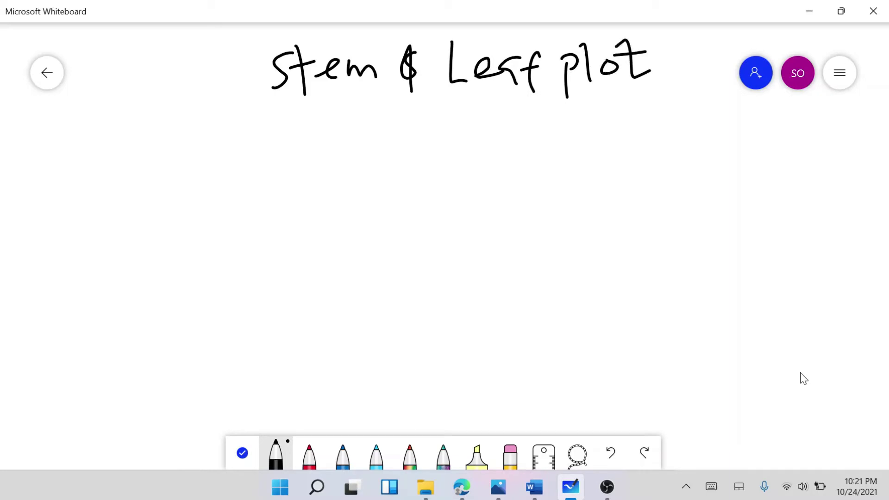
{"action": "left_click", "coordinate": [309, 456]}
{"action": "left_click_drag", "start_coordinate": [249, 106], "coordinate": [670, 102]}
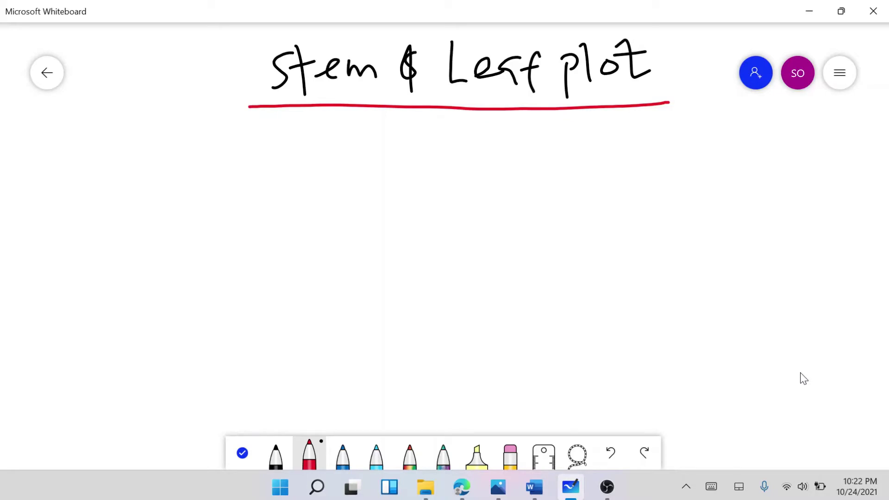
Write the first row of values in red: 15 27 8 13 22.
{"action": "left_click_drag", "start_coordinate": [81, 140], "coordinate": [82, 165]}
{"action": "mouse_move", "coordinate": [107, 136]}
{"action": "left_mouse_down"}
{"action": "mouse_move", "coordinate": [99, 166]}
{"action": "mouse_move", "coordinate": [151, 141]}
{"action": "mouse_move", "coordinate": [162, 165]}
{"action": "mouse_move", "coordinate": [183, 142]}
{"action": "mouse_move", "coordinate": [182, 172]}
{"action": "left_mouse_up"}
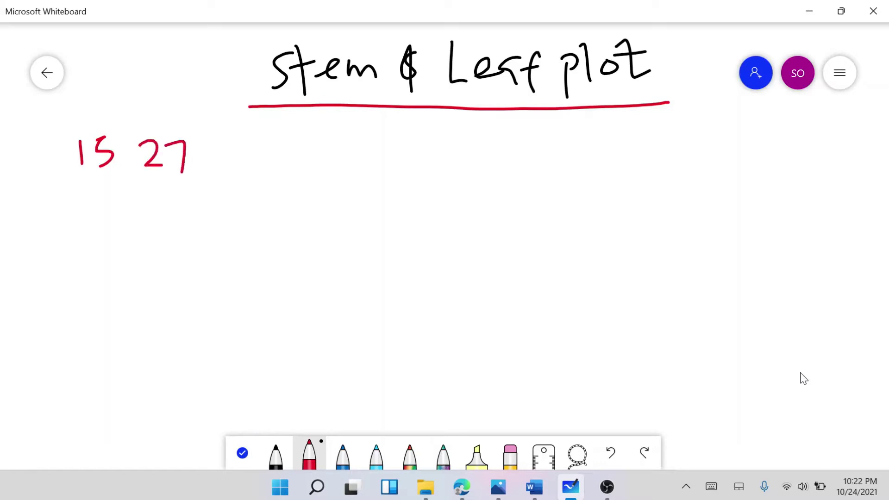
{"action": "mouse_move", "coordinate": [234, 140]}
{"action": "left_mouse_down"}
{"action": "mouse_move", "coordinate": [222, 158]}
{"action": "mouse_move", "coordinate": [234, 141]}
{"action": "mouse_move", "coordinate": [283, 168]}
{"action": "left_mouse_up"}
{"action": "mouse_move", "coordinate": [290, 139]}
{"action": "left_mouse_down"}
{"action": "mouse_move", "coordinate": [313, 159]}
{"action": "mouse_move", "coordinate": [290, 172]}
{"action": "left_mouse_up"}
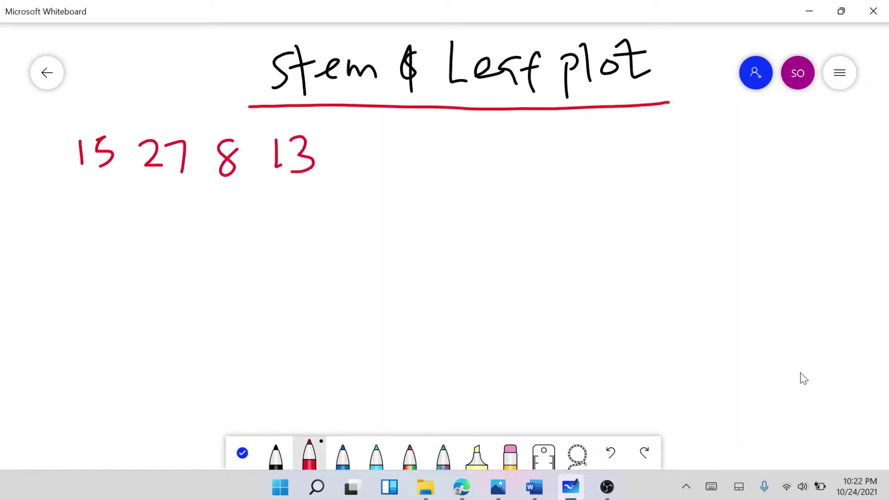
{"action": "mouse_move", "coordinate": [341, 149]}
{"action": "left_mouse_down"}
{"action": "mouse_move", "coordinate": [376, 143]}
{"action": "mouse_move", "coordinate": [386, 164]}
{"action": "mouse_move", "coordinate": [410, 166]}
{"action": "left_mouse_up"}
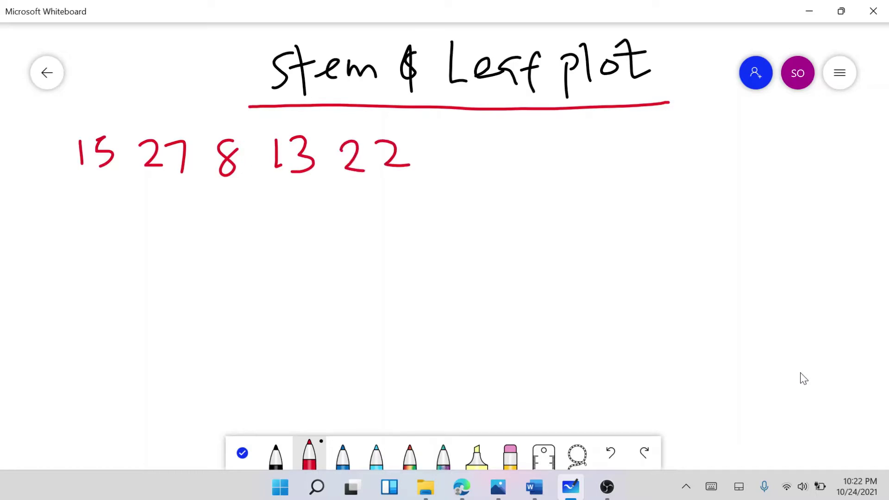
{"action": "left_click_drag", "start_coordinate": [81, 204], "coordinate": [97, 234]}
{"action": "left_click_drag", "start_coordinate": [116, 205], "coordinate": [128, 224]}
{"action": "left_click_drag", "start_coordinate": [123, 208], "coordinate": [124, 234]}
{"action": "left_click_drag", "start_coordinate": [162, 211], "coordinate": [185, 237]}
{"action": "mouse_move", "coordinate": [198, 207]}
{"action": "left_mouse_down"}
{"action": "mouse_move", "coordinate": [211, 202]}
{"action": "mouse_move", "coordinate": [195, 231]}
{"action": "left_mouse_up"}
{"action": "mouse_move", "coordinate": [253, 201]}
{"action": "left_mouse_down"}
{"action": "mouse_move", "coordinate": [281, 218]}
{"action": "mouse_move", "coordinate": [277, 239]}
{"action": "left_mouse_up"}
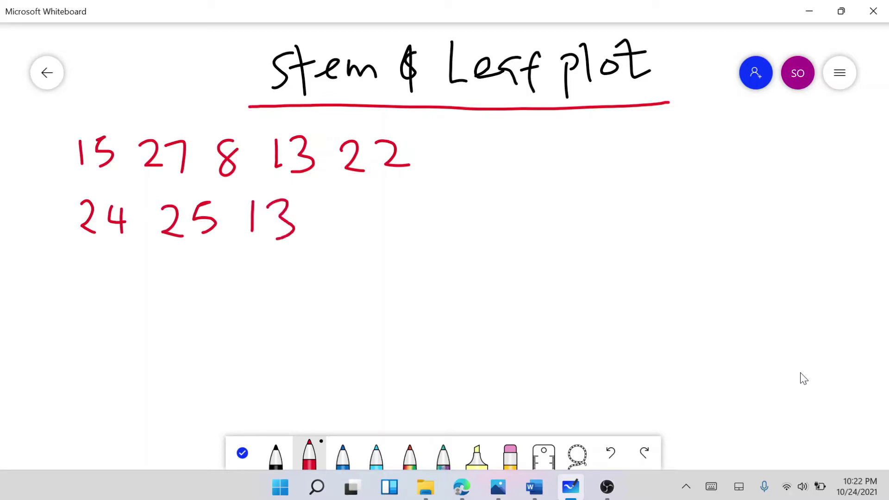
{"action": "mouse_move", "coordinate": [335, 202]}
{"action": "left_mouse_down"}
{"action": "mouse_move", "coordinate": [346, 219]}
{"action": "mouse_move", "coordinate": [331, 237]}
{"action": "left_mouse_up"}
{"action": "left_click_drag", "start_coordinate": [385, 196], "coordinate": [371, 220]}
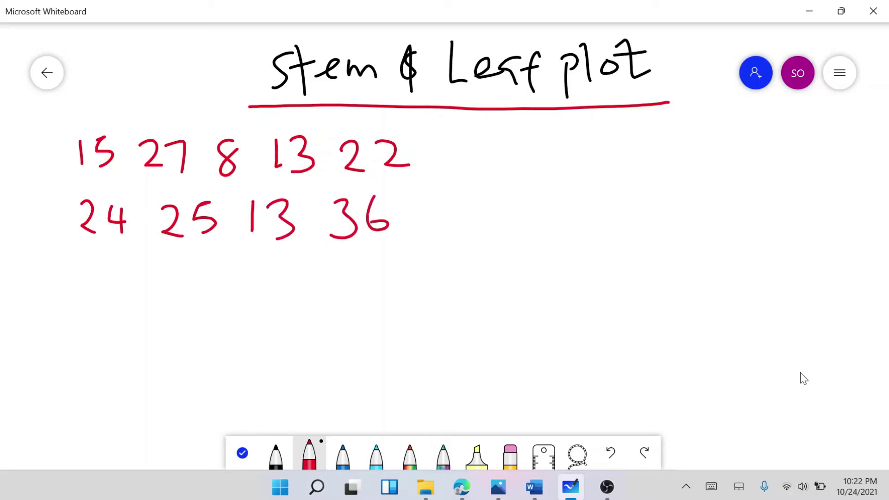
{"action": "mouse_move", "coordinate": [413, 199]}
{"action": "left_mouse_down"}
{"action": "mouse_move", "coordinate": [433, 230]}
{"action": "mouse_move", "coordinate": [412, 241]}
{"action": "left_mouse_up"}
{"action": "left_click_drag", "start_coordinate": [447, 206], "coordinate": [470, 236]}
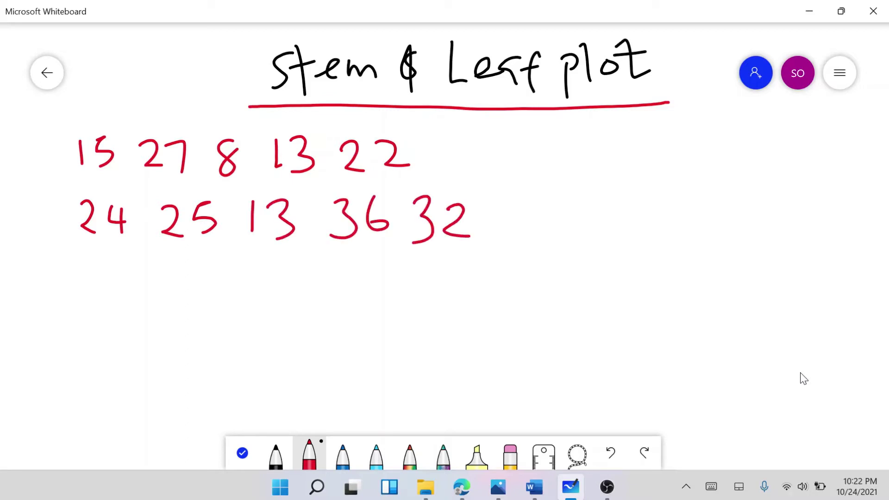
Write the third row of values, 32 33 28 43 8, and finish inking.
{"action": "mouse_move", "coordinate": [82, 271]}
{"action": "left_mouse_down"}
{"action": "mouse_move", "coordinate": [95, 305]}
{"action": "mouse_move", "coordinate": [120, 283]}
{"action": "mouse_move", "coordinate": [143, 301]}
{"action": "left_mouse_up"}
{"action": "mouse_move", "coordinate": [183, 269]}
{"action": "left_mouse_down"}
{"action": "mouse_move", "coordinate": [198, 288]}
{"action": "mouse_move", "coordinate": [190, 304]}
{"action": "left_mouse_up"}
{"action": "mouse_move", "coordinate": [215, 268]}
{"action": "left_mouse_down"}
{"action": "mouse_move", "coordinate": [230, 275]}
{"action": "mouse_move", "coordinate": [226, 301]}
{"action": "left_mouse_up"}
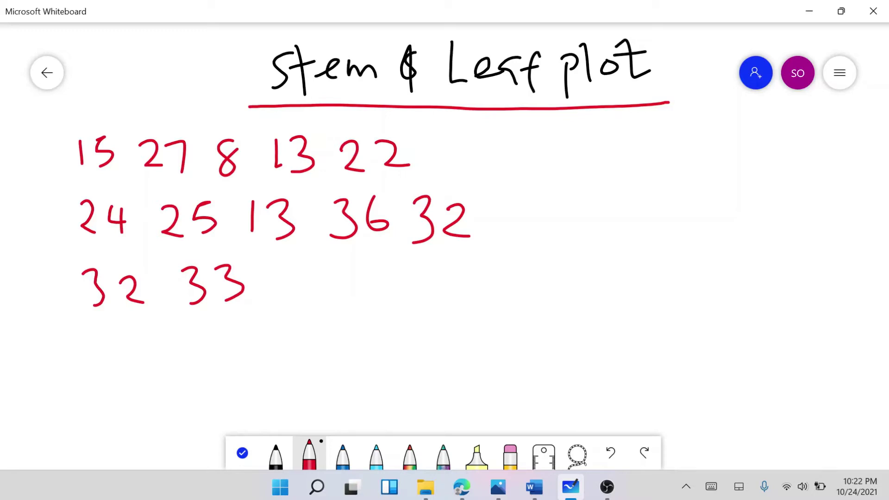
{"action": "mouse_move", "coordinate": [272, 272]}
{"action": "left_mouse_down"}
{"action": "mouse_move", "coordinate": [283, 298]}
{"action": "mouse_move", "coordinate": [314, 314]}
{"action": "left_mouse_up"}
{"action": "mouse_move", "coordinate": [342, 265]}
{"action": "left_mouse_down"}
{"action": "mouse_move", "coordinate": [324, 278]}
{"action": "mouse_move", "coordinate": [341, 262]}
{"action": "mouse_move", "coordinate": [420, 291]}
{"action": "left_mouse_up"}
{"action": "mouse_move", "coordinate": [399, 263]}
{"action": "left_mouse_down"}
{"action": "mouse_move", "coordinate": [418, 293]}
{"action": "mouse_move", "coordinate": [396, 301]}
{"action": "mouse_move", "coordinate": [394, 321]}
{"action": "left_mouse_up"}
{"action": "mouse_move", "coordinate": [419, 261]}
{"action": "left_mouse_down"}
{"action": "mouse_move", "coordinate": [440, 277]}
{"action": "mouse_move", "coordinate": [423, 300]}
{"action": "left_mouse_up"}
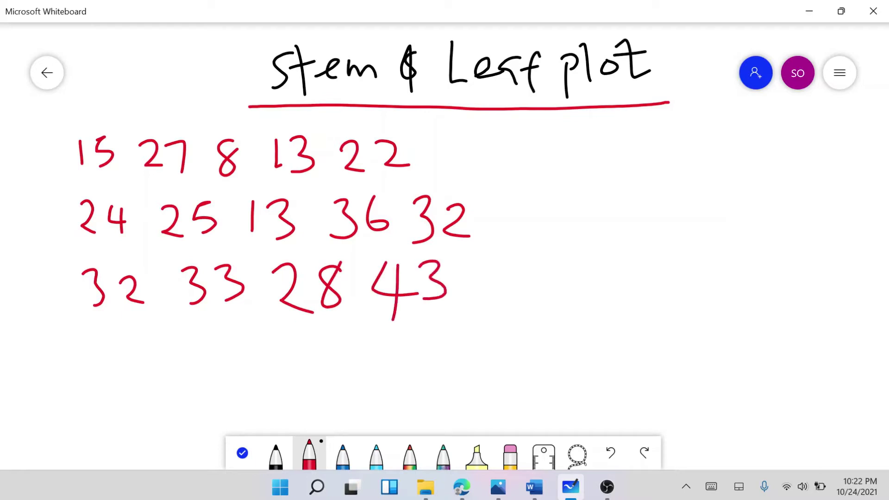
{"action": "mouse_move", "coordinate": [489, 252]}
{"action": "left_mouse_down"}
{"action": "mouse_move", "coordinate": [483, 298]}
{"action": "mouse_move", "coordinate": [492, 268]}
{"action": "left_mouse_up"}
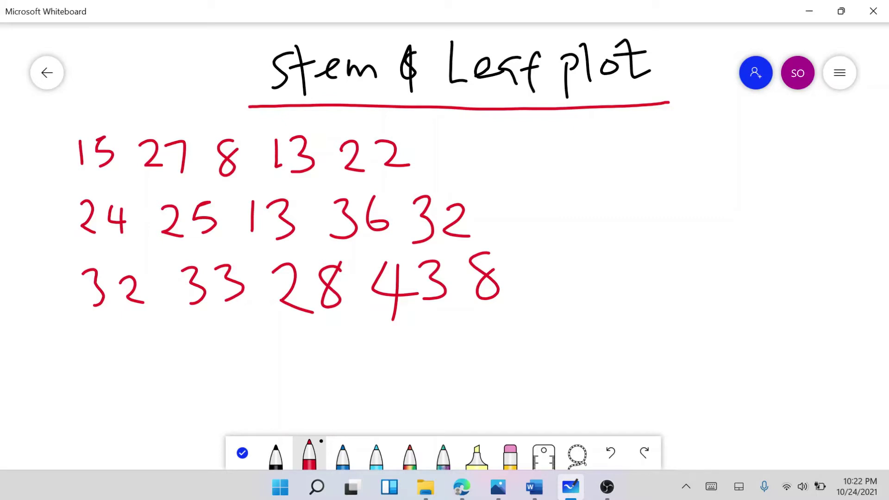
{"action": "left_click", "coordinate": [242, 453]}
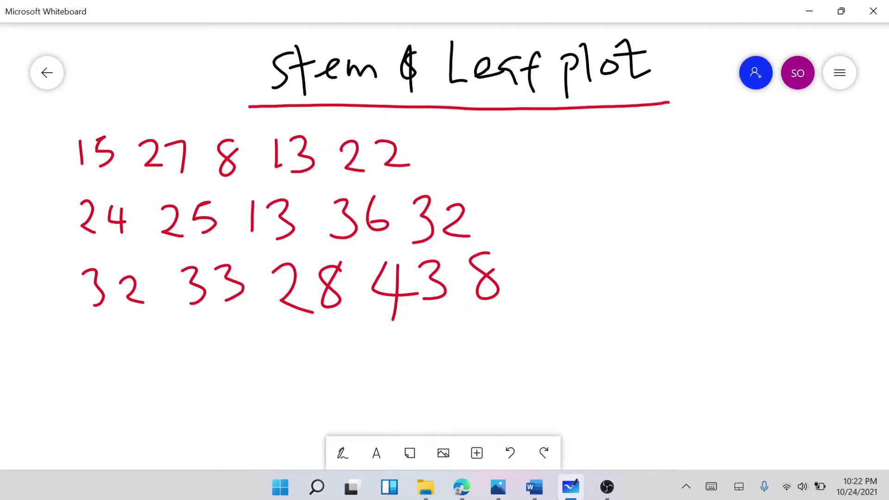
Draw a black rectangle around the three rows of red numbers.
{"action": "scroll", "coordinate": [451, 287], "scroll_direction": "down", "scroll_amount": 4}
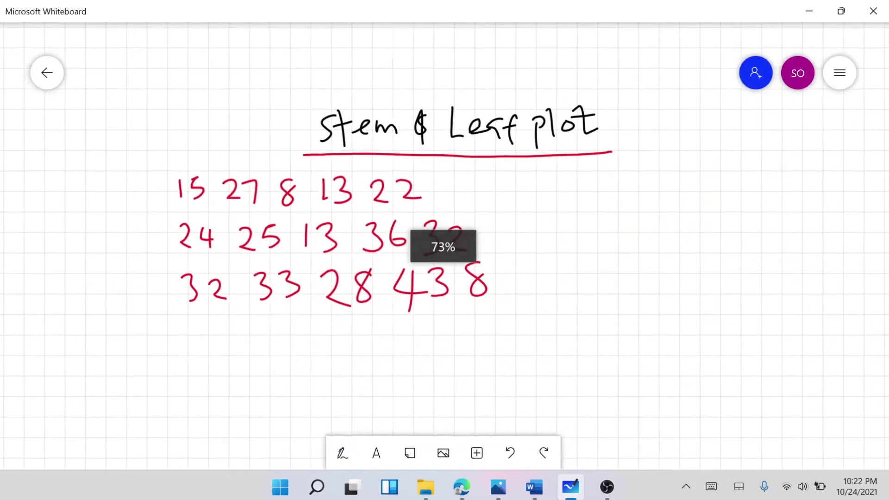
{"action": "scroll", "coordinate": [445, 245], "scroll_direction": "down", "scroll_amount": 2}
{"action": "scroll", "coordinate": [444, 245], "scroll_direction": "right", "scroll_amount": 2}
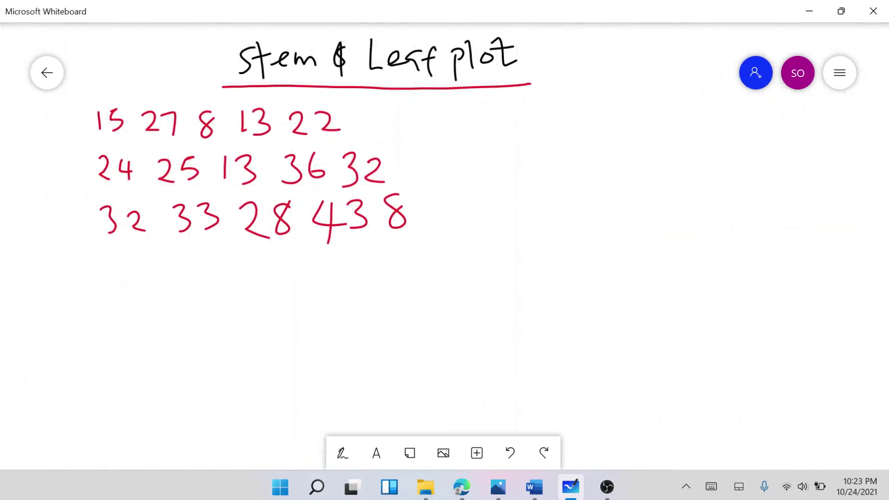
{"action": "left_click", "coordinate": [343, 453]}
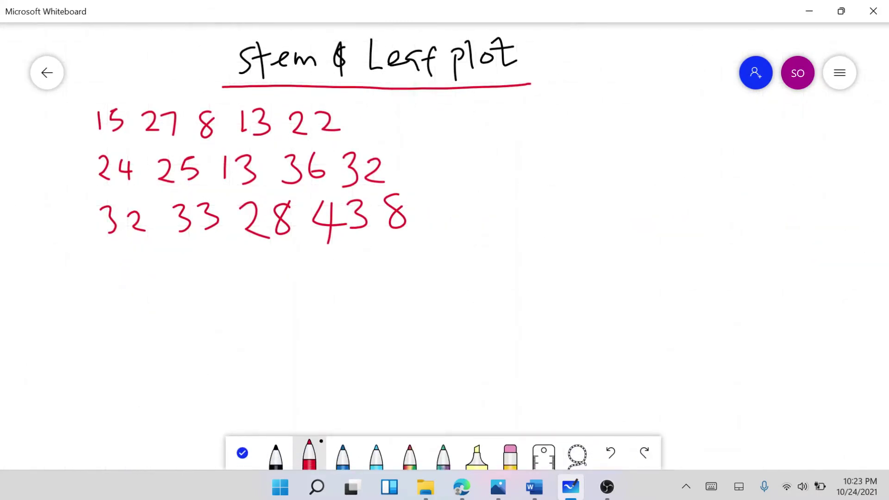
{"action": "left_click", "coordinate": [276, 454]}
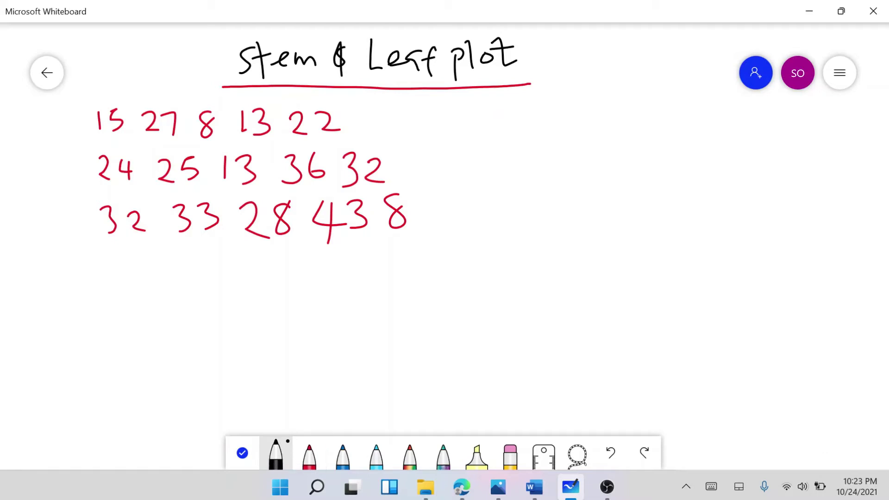
{"action": "mouse_move", "coordinate": [288, 92]}
{"action": "left_mouse_down"}
{"action": "mouse_move", "coordinate": [95, 86]}
{"action": "mouse_move", "coordinate": [72, 193]}
{"action": "mouse_move", "coordinate": [160, 262]}
{"action": "mouse_move", "coordinate": [396, 268]}
{"action": "mouse_move", "coordinate": [429, 195]}
{"action": "mouse_move", "coordinate": [427, 118]}
{"action": "mouse_move", "coordinate": [404, 92]}
{"action": "mouse_move", "coordinate": [291, 93]}
{"action": "left_mouse_up"}
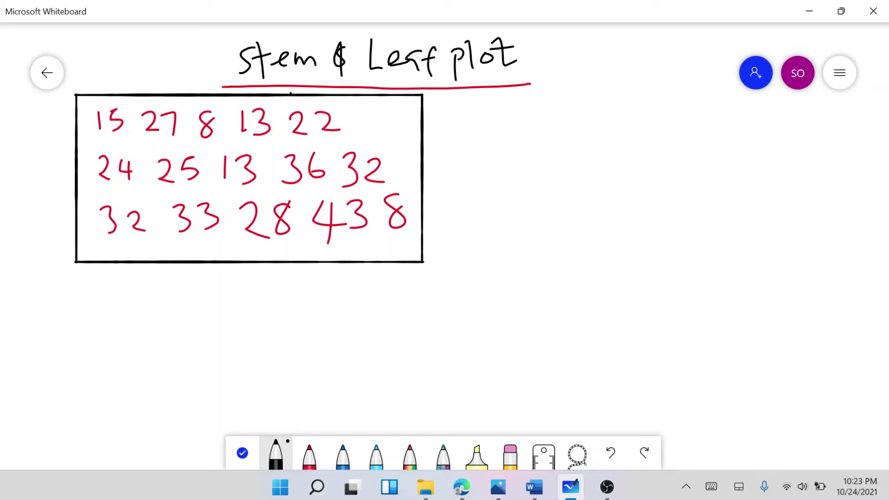
{"action": "left_click", "coordinate": [343, 456]}
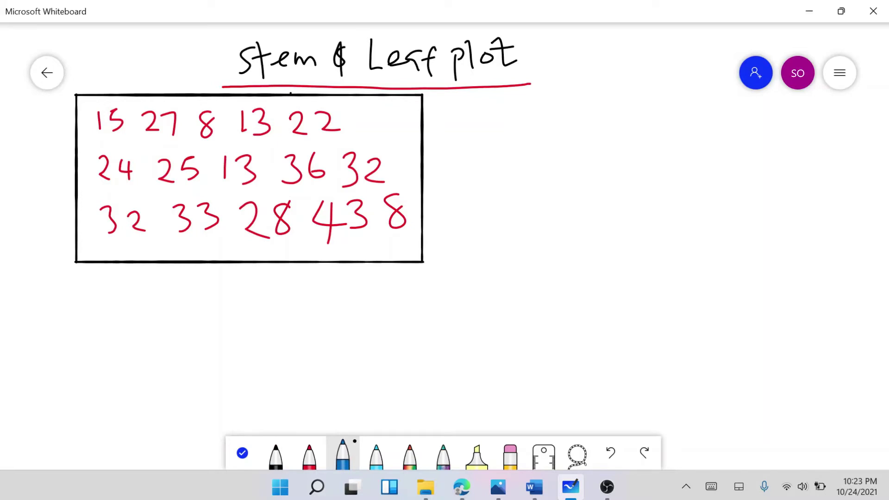
Draw the blue T-chart's horizontal and vertical lines beside the data box.
{"action": "left_click_drag", "start_coordinate": [531, 131], "coordinate": [744, 128]}
{"action": "left_click_drag", "start_coordinate": [646, 82], "coordinate": [629, 340]}
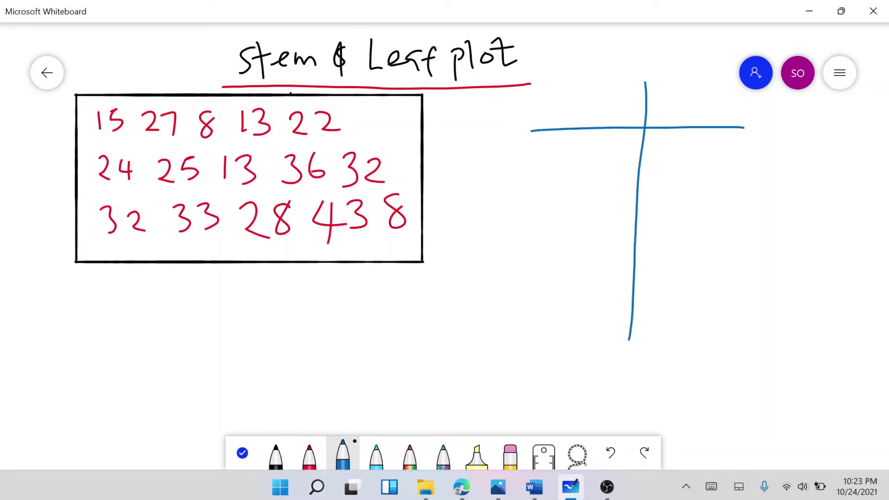
{"action": "left_click", "coordinate": [309, 456]}
Write red 'Stem' and 'Leaf' headings and the first row, stem 0 with leaf 8.
{"action": "mouse_move", "coordinate": [573, 92]}
{"action": "left_mouse_down"}
{"action": "mouse_move", "coordinate": [555, 121]}
{"action": "mouse_move", "coordinate": [575, 122]}
{"action": "left_mouse_up"}
{"action": "mouse_move", "coordinate": [565, 112]}
{"action": "left_mouse_down"}
{"action": "mouse_move", "coordinate": [581, 106]}
{"action": "mouse_move", "coordinate": [596, 119]}
{"action": "left_mouse_up"}
{"action": "mouse_move", "coordinate": [602, 100]}
{"action": "left_mouse_down"}
{"action": "mouse_move", "coordinate": [603, 112]}
{"action": "mouse_move", "coordinate": [624, 114]}
{"action": "left_mouse_up"}
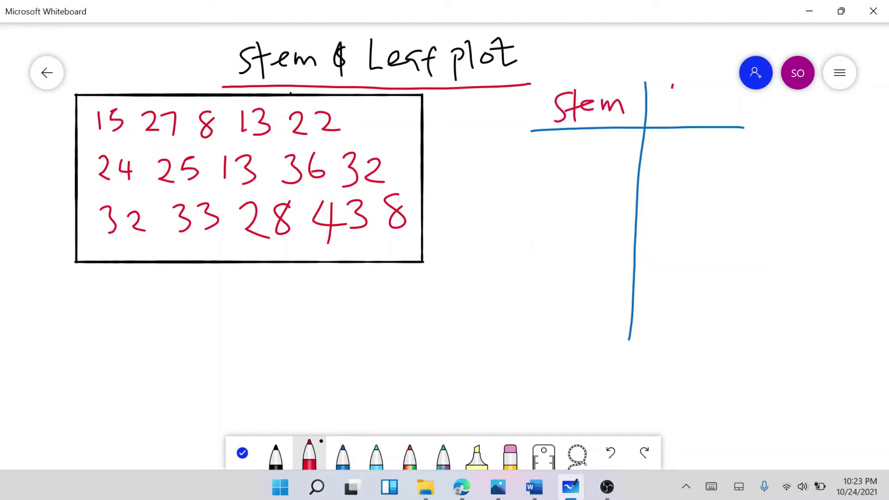
{"action": "left_click_drag", "start_coordinate": [673, 86], "coordinate": [683, 111]}
{"action": "left_click_drag", "start_coordinate": [690, 104], "coordinate": [706, 110]}
{"action": "mouse_move", "coordinate": [724, 99]}
{"action": "left_mouse_down"}
{"action": "mouse_move", "coordinate": [746, 103]}
{"action": "mouse_move", "coordinate": [736, 124]}
{"action": "mouse_move", "coordinate": [744, 107]}
{"action": "left_mouse_up"}
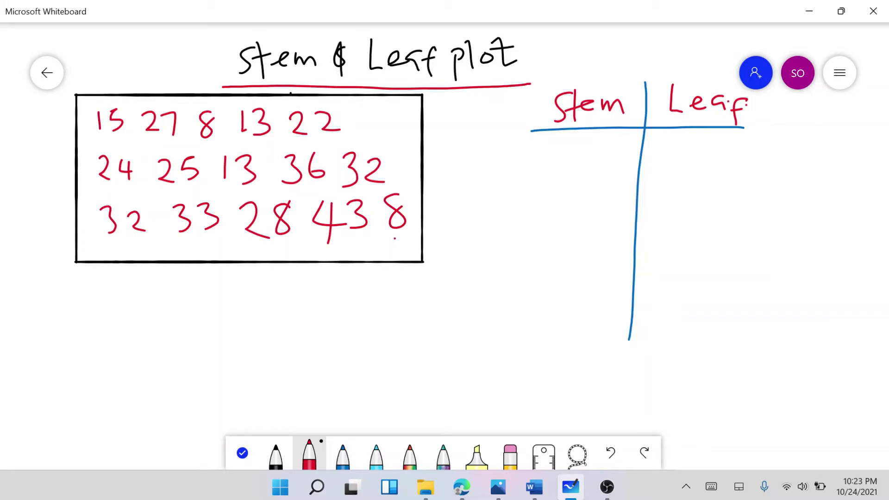
{"action": "left_click_drag", "start_coordinate": [612, 147], "coordinate": [611, 149]}
{"action": "mouse_move", "coordinate": [673, 146]}
{"action": "left_mouse_down"}
{"action": "mouse_move", "coordinate": [664, 159]}
{"action": "mouse_move", "coordinate": [671, 149]}
{"action": "left_mouse_up"}
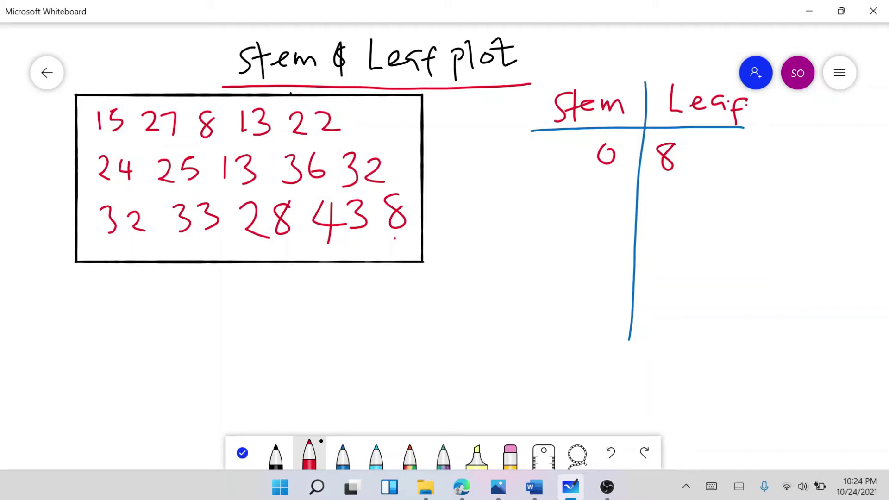
Add the stem 1 row with leaves 3 3 5.
{"action": "left_click_drag", "start_coordinate": [614, 176], "coordinate": [611, 205]}
{"action": "mouse_move", "coordinate": [662, 181]}
{"action": "left_mouse_down"}
{"action": "mouse_move", "coordinate": [665, 206]}
{"action": "mouse_move", "coordinate": [687, 180]}
{"action": "mouse_move", "coordinate": [720, 197]}
{"action": "mouse_move", "coordinate": [697, 209]}
{"action": "left_mouse_up"}
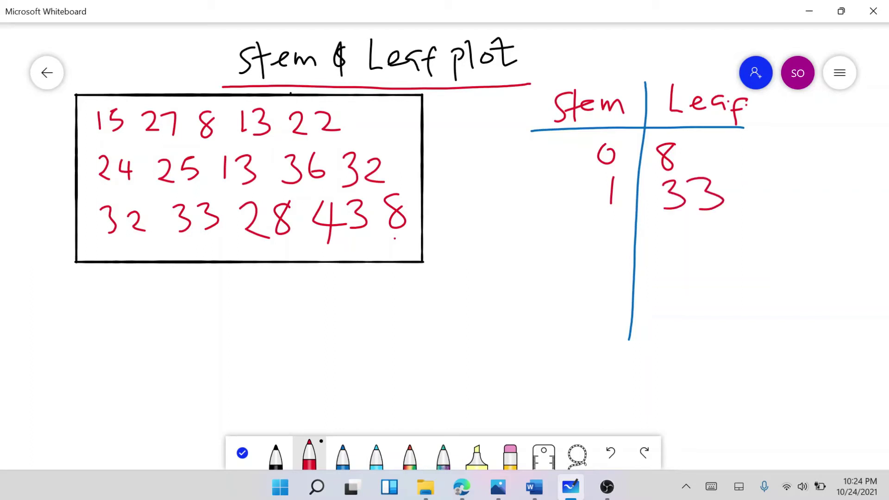
{"action": "mouse_move", "coordinate": [745, 176]}
{"action": "left_mouse_down"}
{"action": "mouse_move", "coordinate": [761, 196]}
{"action": "mouse_move", "coordinate": [739, 208]}
{"action": "left_mouse_up"}
Add the stem 2 row with leaves 2 4 5 7 8.
{"action": "left_click_drag", "start_coordinate": [602, 234], "coordinate": [625, 255]}
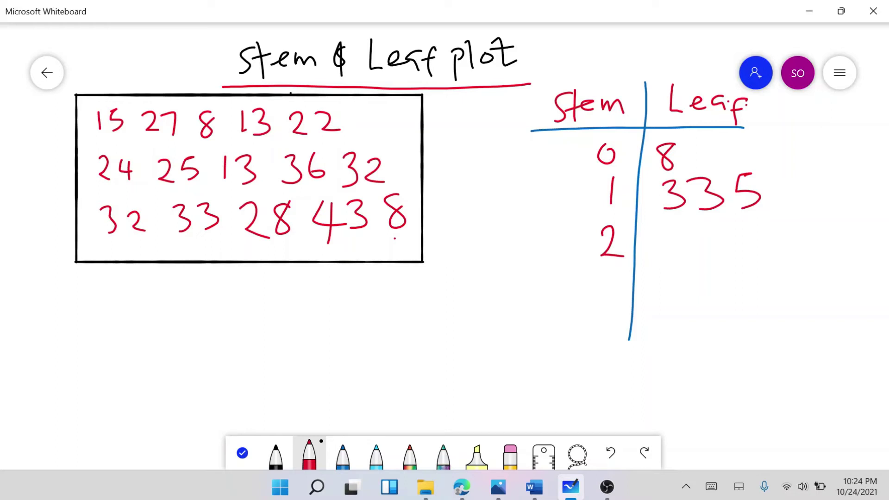
{"action": "mouse_move", "coordinate": [660, 233]}
{"action": "left_mouse_down"}
{"action": "mouse_move", "coordinate": [662, 247]}
{"action": "mouse_move", "coordinate": [682, 252]}
{"action": "left_mouse_up"}
{"action": "mouse_move", "coordinate": [699, 221]}
{"action": "left_mouse_down"}
{"action": "mouse_move", "coordinate": [718, 244]}
{"action": "mouse_move", "coordinate": [704, 255]}
{"action": "left_mouse_up"}
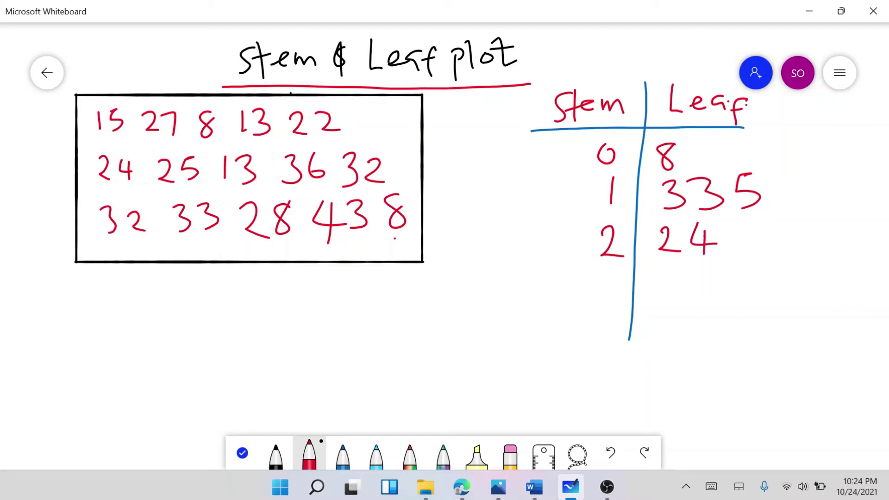
{"action": "left_click_drag", "start_coordinate": [739, 220], "coordinate": [736, 253]}
{"action": "left_click_drag", "start_coordinate": [759, 222], "coordinate": [765, 254]}
{"action": "mouse_move", "coordinate": [809, 223]}
{"action": "left_mouse_down"}
{"action": "mouse_move", "coordinate": [801, 247]}
{"action": "mouse_move", "coordinate": [808, 222]}
{"action": "left_mouse_up"}
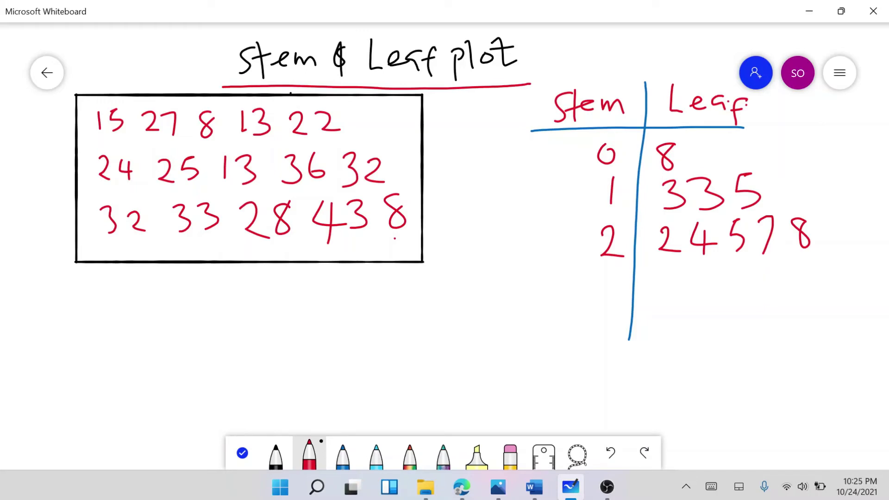
Add the stem 3 row with leaves 2 2 3 6.
{"action": "mouse_move", "coordinate": [602, 273]}
{"action": "left_mouse_down"}
{"action": "mouse_move", "coordinate": [619, 290]}
{"action": "mouse_move", "coordinate": [594, 301]}
{"action": "left_mouse_up"}
{"action": "mouse_move", "coordinate": [660, 272]}
{"action": "left_mouse_down"}
{"action": "mouse_move", "coordinate": [662, 296]}
{"action": "mouse_move", "coordinate": [716, 296]}
{"action": "mouse_move", "coordinate": [741, 281]}
{"action": "mouse_move", "coordinate": [729, 295]}
{"action": "left_mouse_up"}
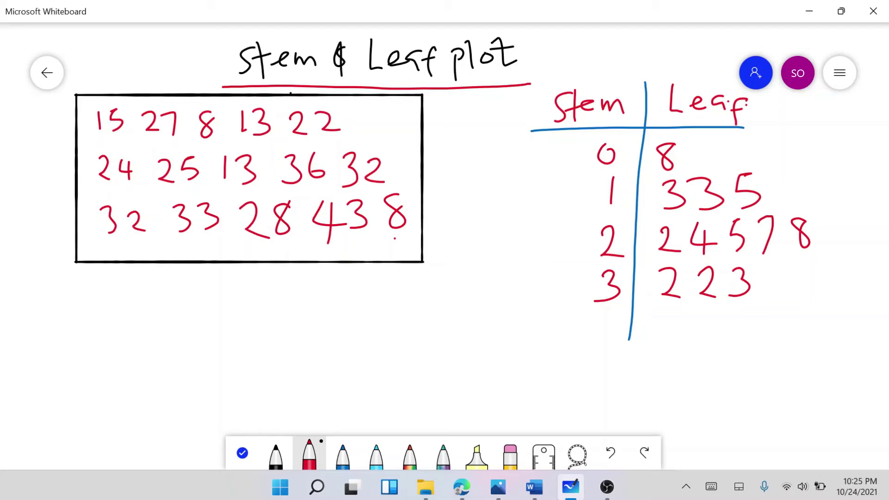
{"action": "left_click_drag", "start_coordinate": [783, 262], "coordinate": [772, 277]}
Add the stem 4 row with leaf 3.
{"action": "mouse_move", "coordinate": [605, 312]}
{"action": "left_mouse_down"}
{"action": "mouse_move", "coordinate": [591, 336]}
{"action": "mouse_move", "coordinate": [625, 333]}
{"action": "left_mouse_up"}
{"action": "mouse_move", "coordinate": [613, 320]}
{"action": "left_mouse_down"}
{"action": "mouse_move", "coordinate": [592, 335]}
{"action": "mouse_move", "coordinate": [626, 334]}
{"action": "mouse_move", "coordinate": [605, 356]}
{"action": "left_mouse_up"}
{"action": "mouse_move", "coordinate": [663, 316]}
{"action": "left_mouse_down"}
{"action": "mouse_move", "coordinate": [673, 354]}
{"action": "mouse_move", "coordinate": [664, 355]}
{"action": "left_mouse_up"}
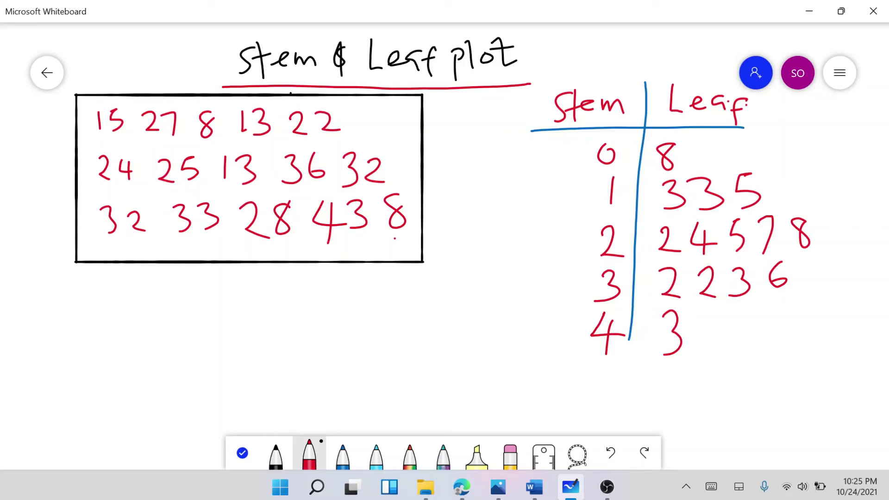
Dot-check values in blue, add a second 8 to stem 0, and outline the leaves in red.
{"action": "left_click", "coordinate": [343, 454]}
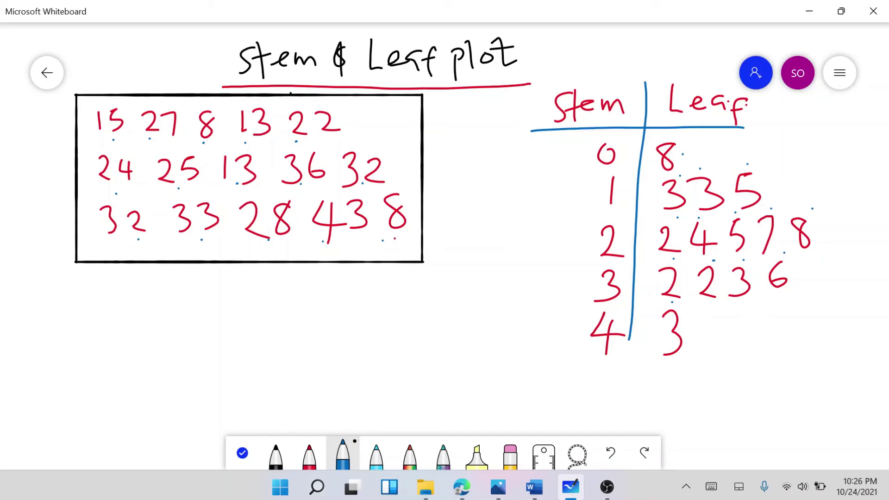
{"action": "left_click", "coordinate": [309, 456]}
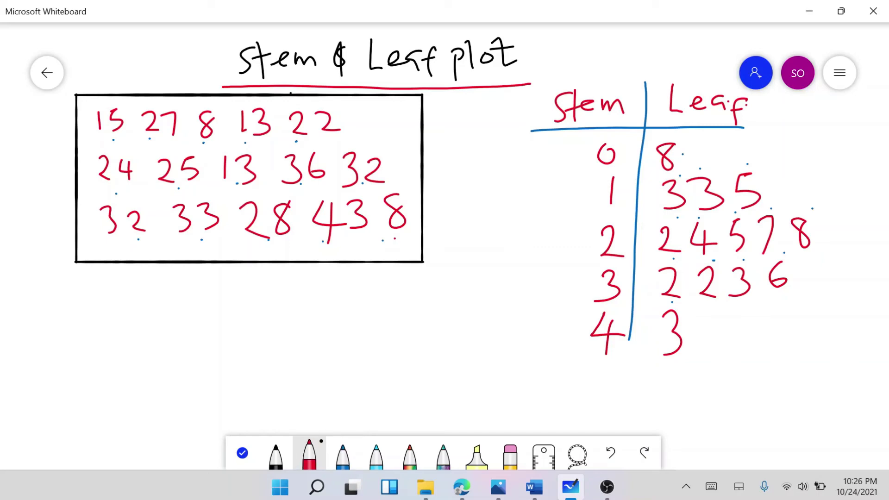
{"action": "mouse_move", "coordinate": [712, 142]}
{"action": "left_mouse_down"}
{"action": "mouse_move", "coordinate": [699, 162]}
{"action": "mouse_move", "coordinate": [705, 153]}
{"action": "left_mouse_up"}
{"action": "mouse_move", "coordinate": [733, 140]}
{"action": "left_mouse_down"}
{"action": "mouse_move", "coordinate": [815, 198]}
{"action": "mouse_move", "coordinate": [835, 236]}
{"action": "mouse_move", "coordinate": [798, 290]}
{"action": "mouse_move", "coordinate": [701, 369]}
{"action": "left_mouse_up"}
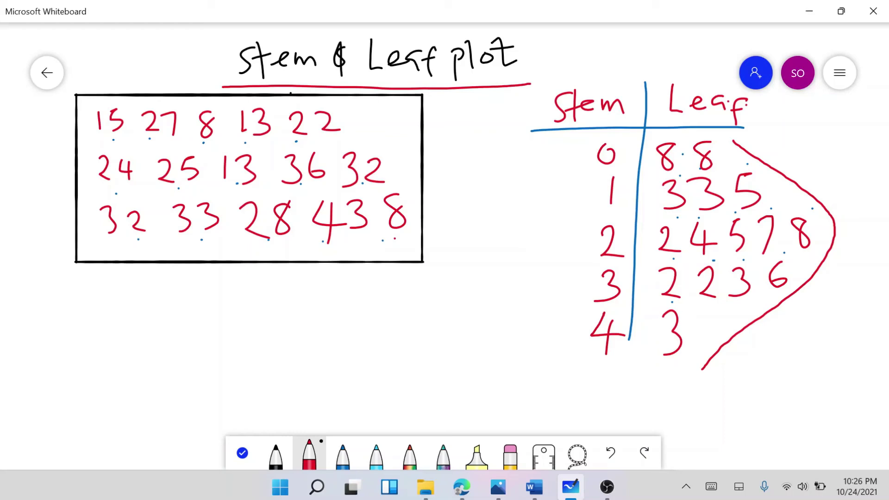
Sketch a red axis with five horizontal bars under the data box, tracing their ends with a curve.
{"action": "left_click_drag", "start_coordinate": [283, 281], "coordinate": [277, 409]}
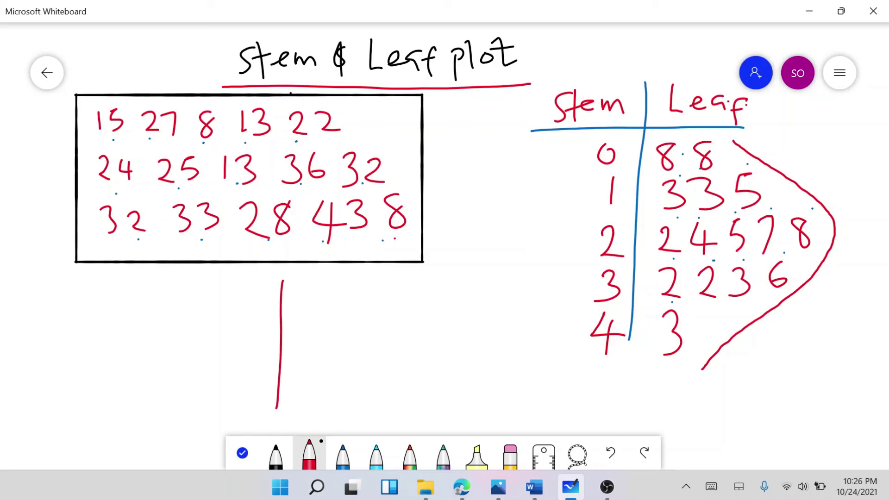
{"action": "mouse_move", "coordinate": [286, 291]}
{"action": "left_mouse_down"}
{"action": "mouse_move", "coordinate": [344, 299]}
{"action": "mouse_move", "coordinate": [288, 306]}
{"action": "mouse_move", "coordinate": [292, 325]}
{"action": "mouse_move", "coordinate": [361, 320]}
{"action": "mouse_move", "coordinate": [357, 339]}
{"action": "mouse_move", "coordinate": [280, 327]}
{"action": "left_mouse_up"}
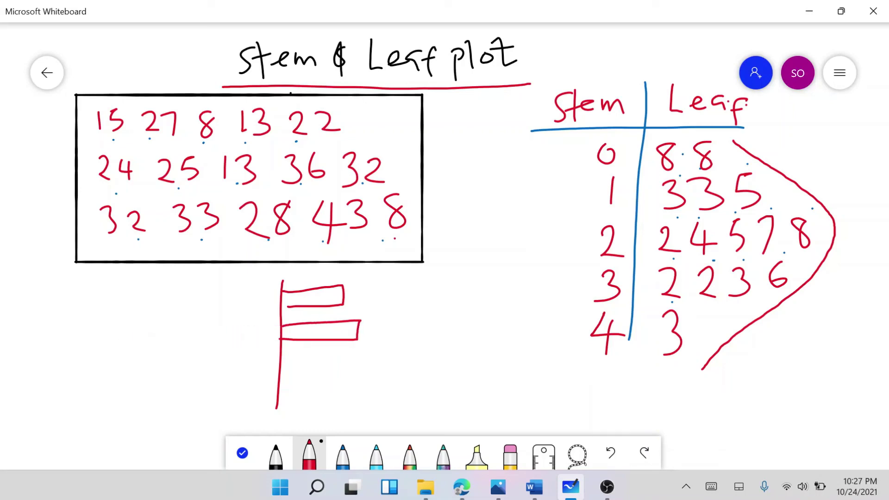
{"action": "mouse_move", "coordinate": [280, 350]}
{"action": "left_mouse_down"}
{"action": "mouse_move", "coordinate": [380, 360]}
{"action": "mouse_move", "coordinate": [292, 378]}
{"action": "mouse_move", "coordinate": [360, 390]}
{"action": "mouse_move", "coordinate": [319, 403]}
{"action": "mouse_move", "coordinate": [283, 400]}
{"action": "mouse_move", "coordinate": [277, 429]}
{"action": "mouse_move", "coordinate": [310, 413]}
{"action": "mouse_move", "coordinate": [277, 425]}
{"action": "left_mouse_up"}
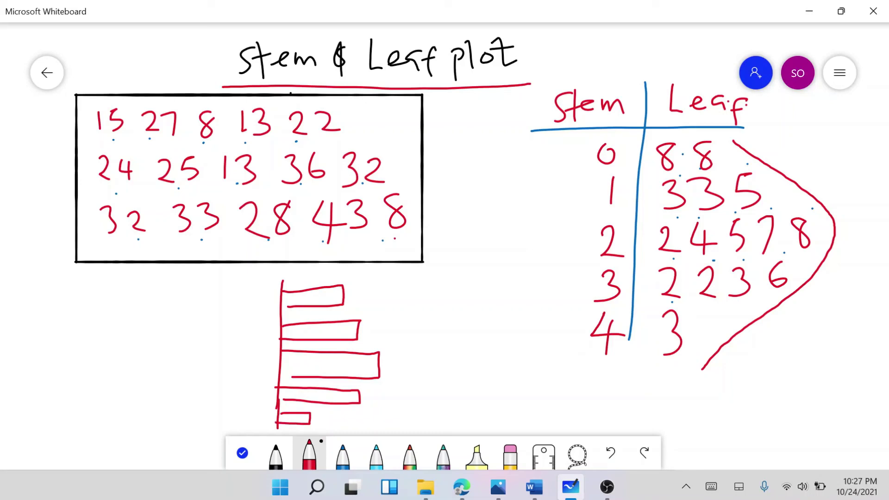
{"action": "left_click_drag", "start_coordinate": [305, 376], "coordinate": [284, 376]}
{"action": "mouse_move", "coordinate": [354, 280]}
{"action": "left_mouse_down"}
{"action": "mouse_move", "coordinate": [358, 304]}
{"action": "mouse_move", "coordinate": [396, 352]}
{"action": "mouse_move", "coordinate": [389, 396]}
{"action": "mouse_move", "coordinate": [366, 431]}
{"action": "left_mouse_up"}
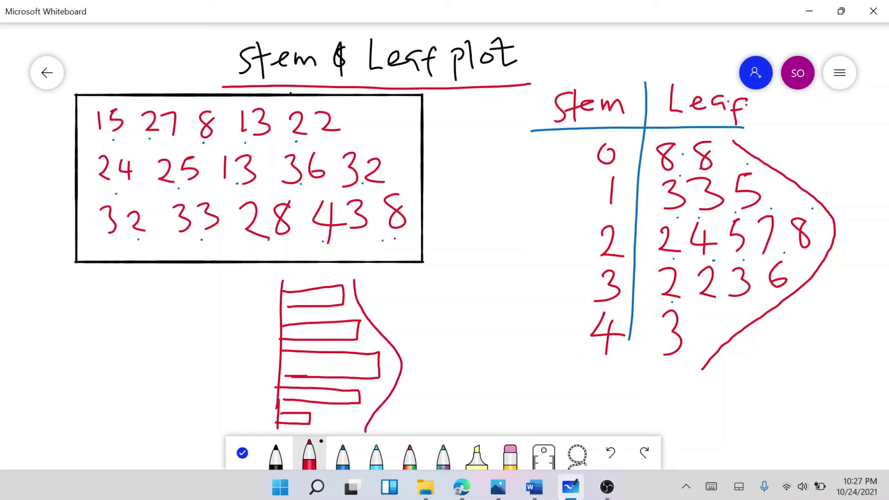